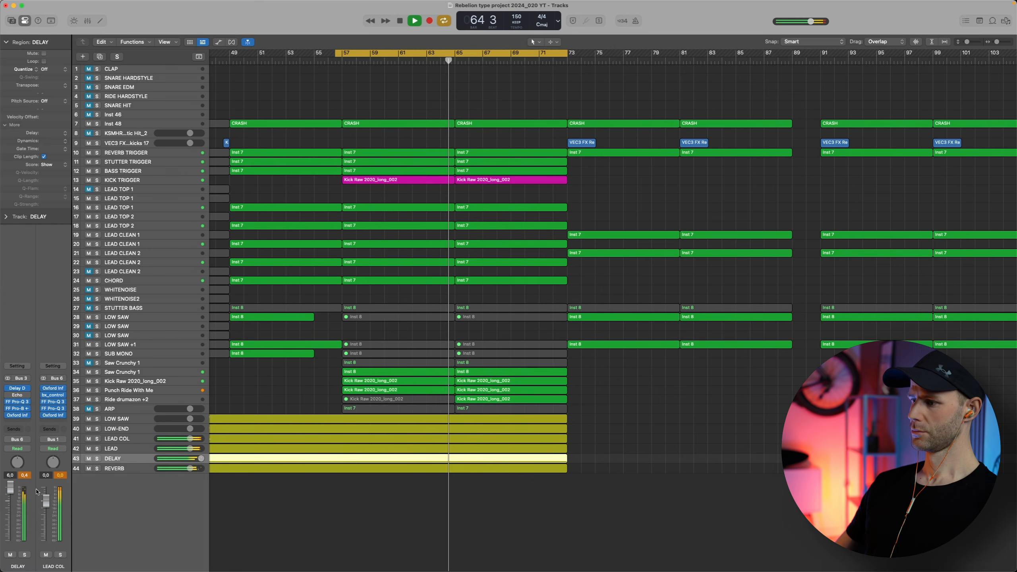
# - Mute the DELAY track and stop playback
pyautogui.click(89, 460)
pyautogui.press('space')
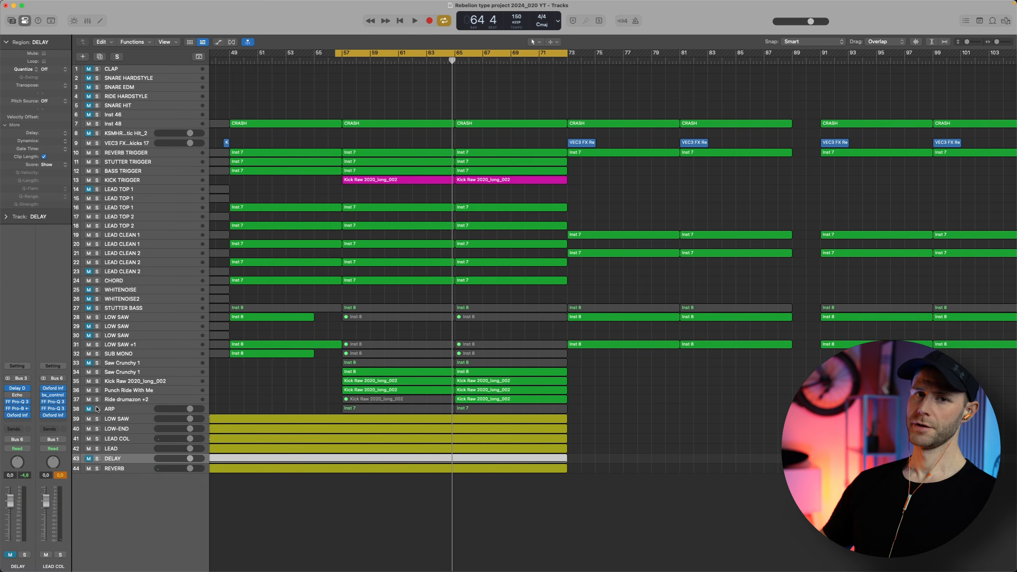
# - Play the looped section and compare the ARP track soloed with the full mix
pyautogui.press('space')
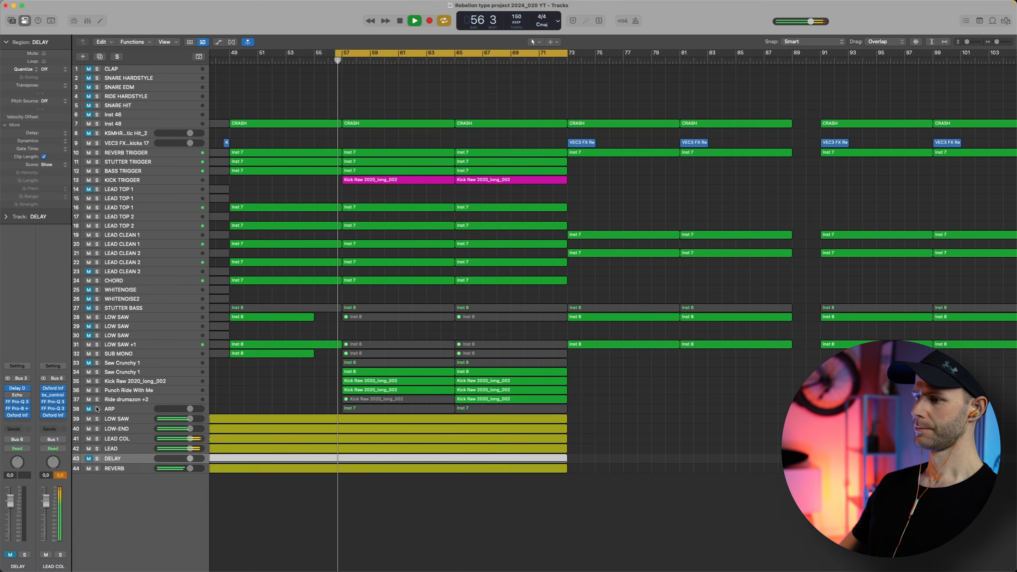
pyautogui.click(96, 409)
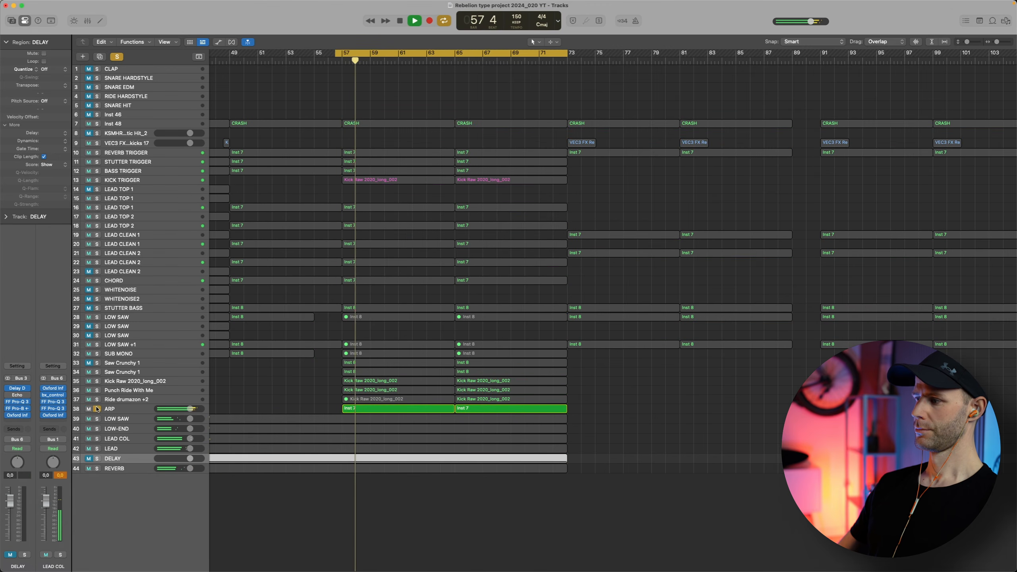
pyautogui.click(97, 409)
pyautogui.click(97, 409)
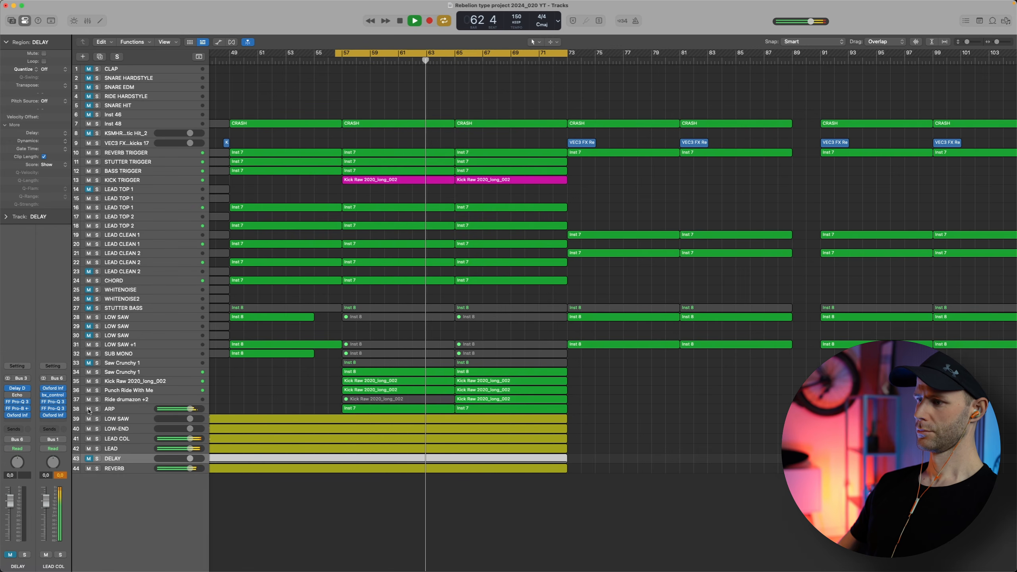
pyautogui.click(95, 410)
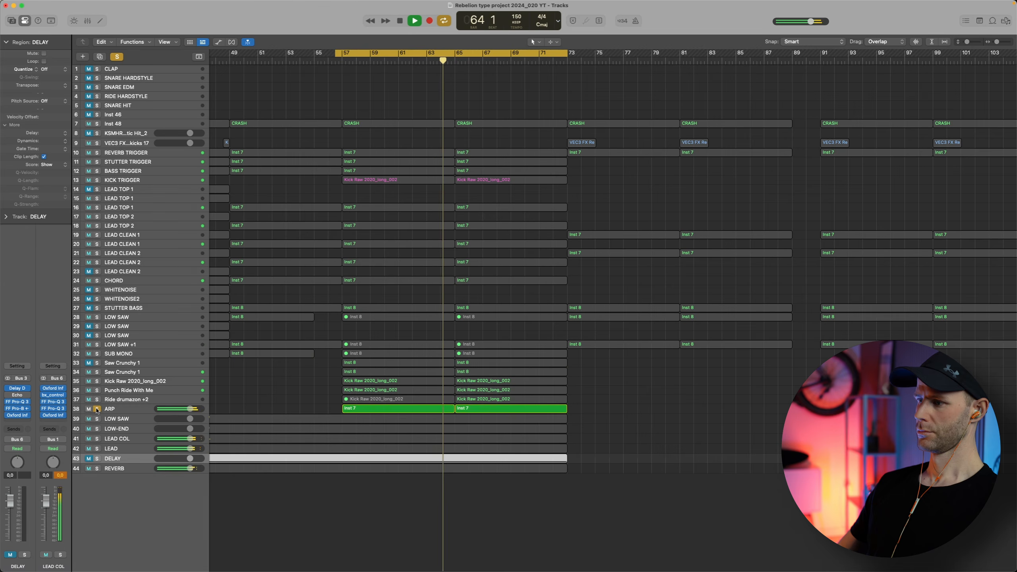
pyautogui.click(97, 410)
# - Replay the loop from its start, compare the mix with and without the ARP track, leave ARP muted and stop playback
pyautogui.press('Return')
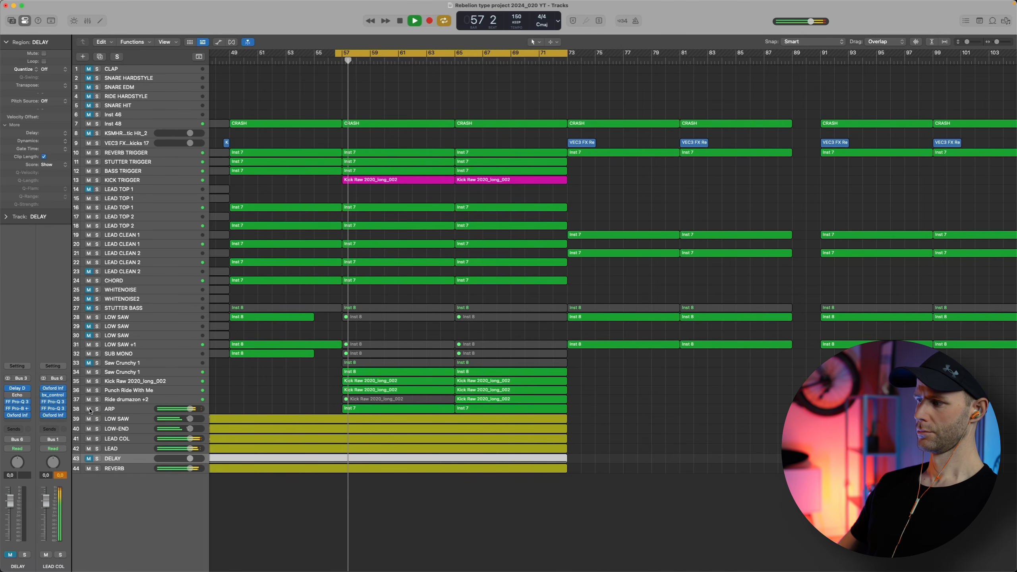
pyautogui.click(89, 409)
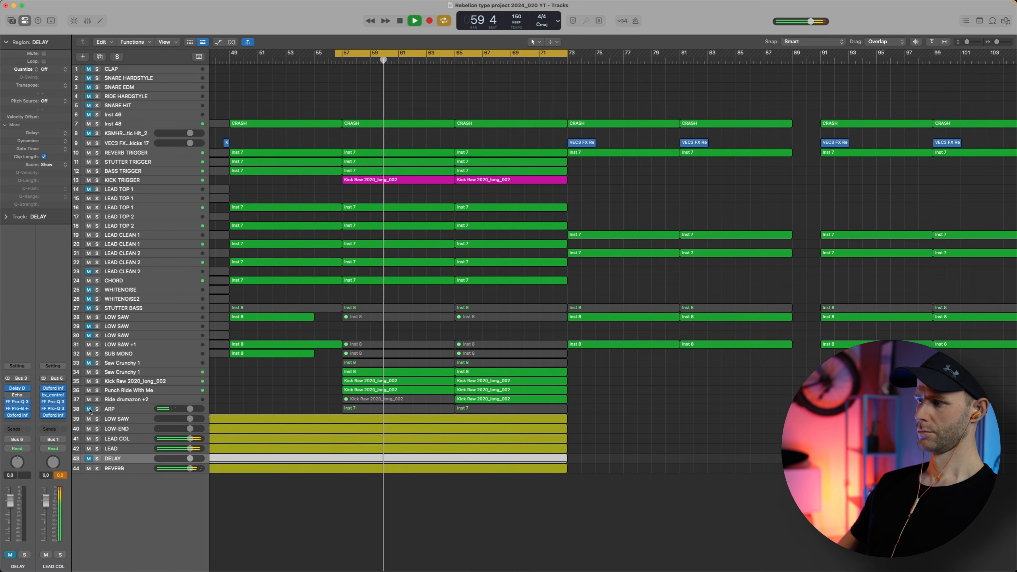
pyautogui.click(89, 410)
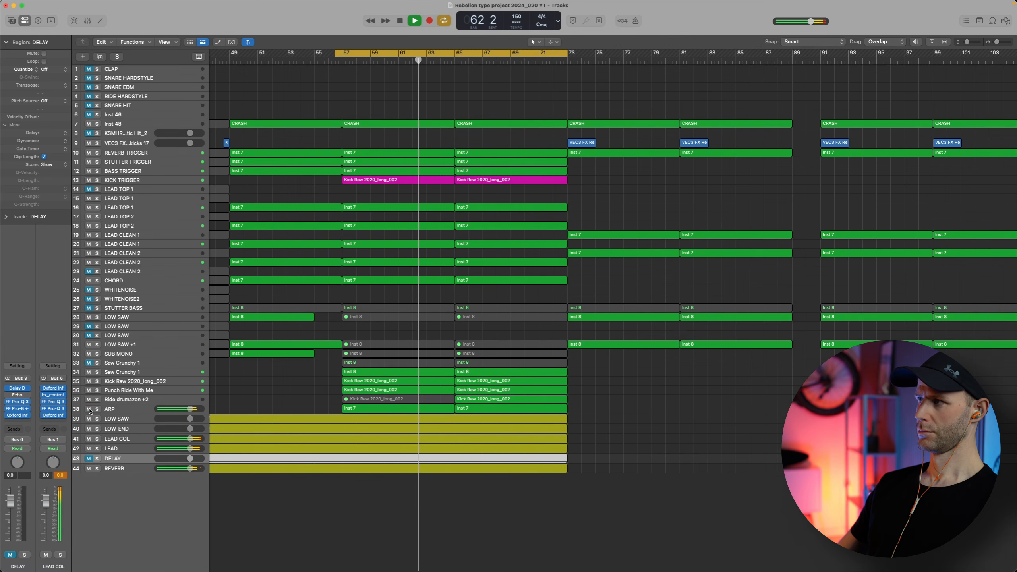
pyautogui.click(89, 409)
pyautogui.press('space')
# - Select the STUTTER BASS track and audition it during loop playback, first soloed and then within the full mix
pyautogui.click(135, 309)
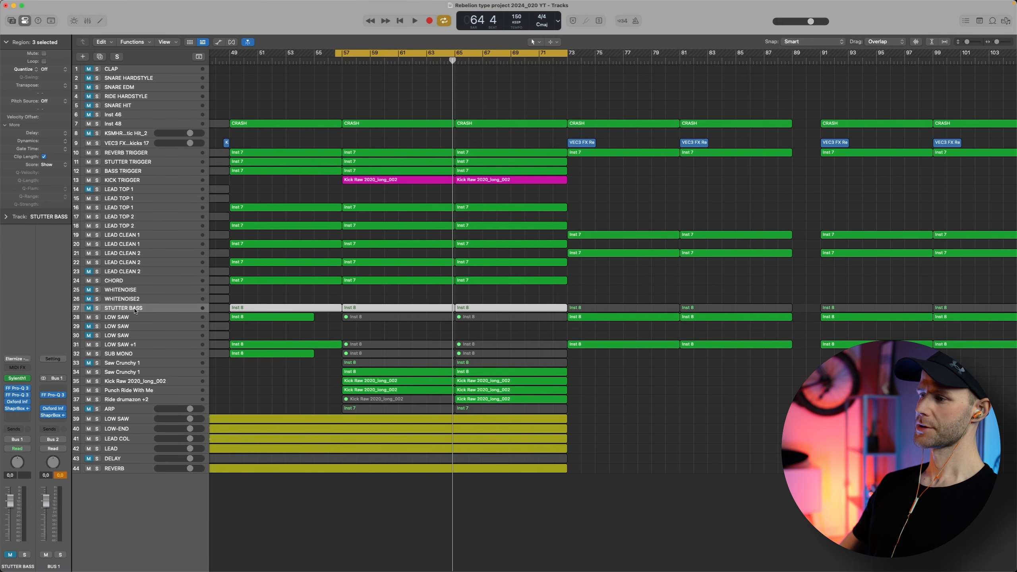
pyautogui.press('space')
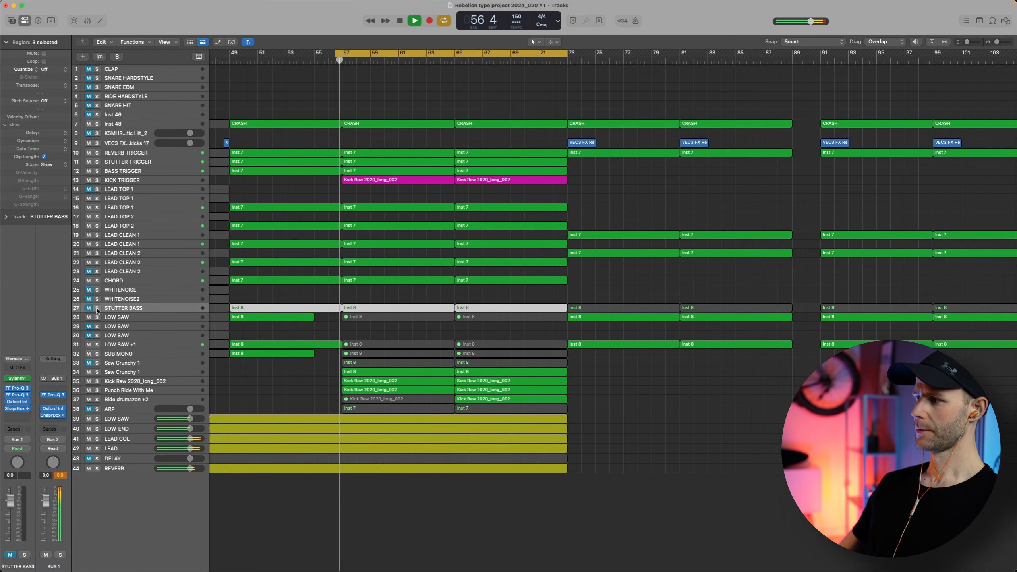
pyautogui.click(96, 308)
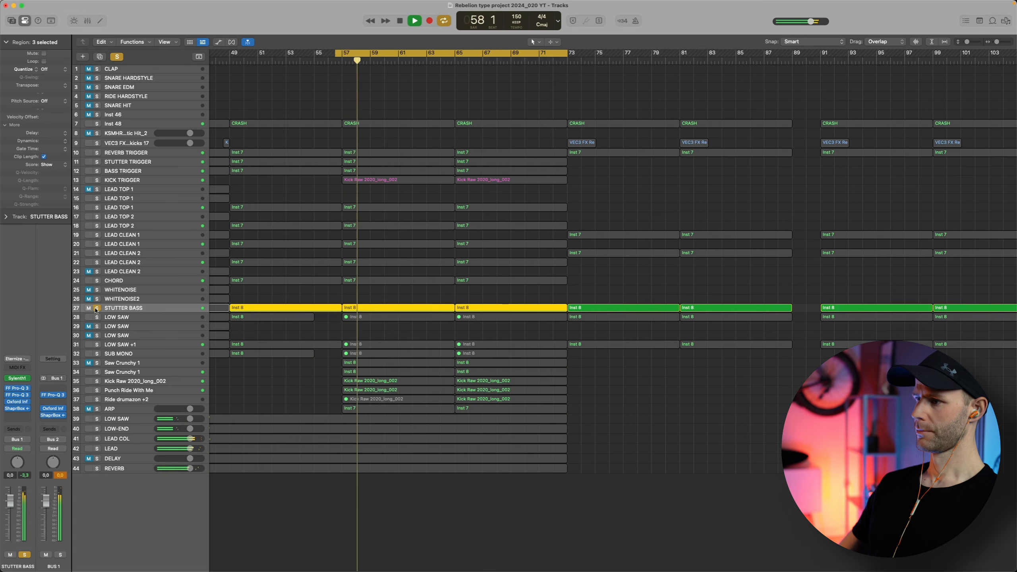
pyautogui.click(97, 308)
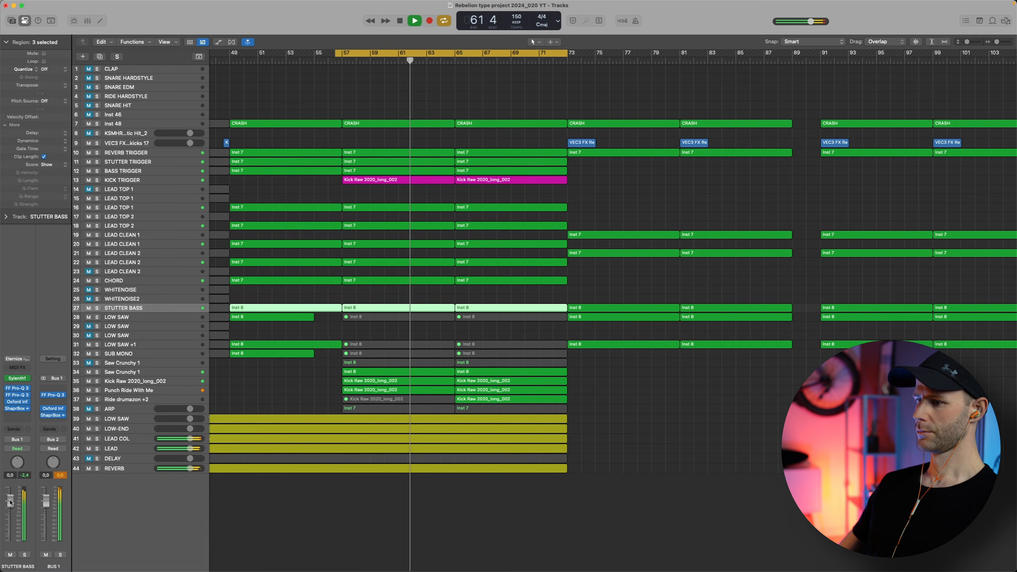
# - Try a higher STUTTER BASS level, then compare the mix with the track muted and unmuted
pyautogui.moveTo(10, 501); pyautogui.dragTo(11, 487)
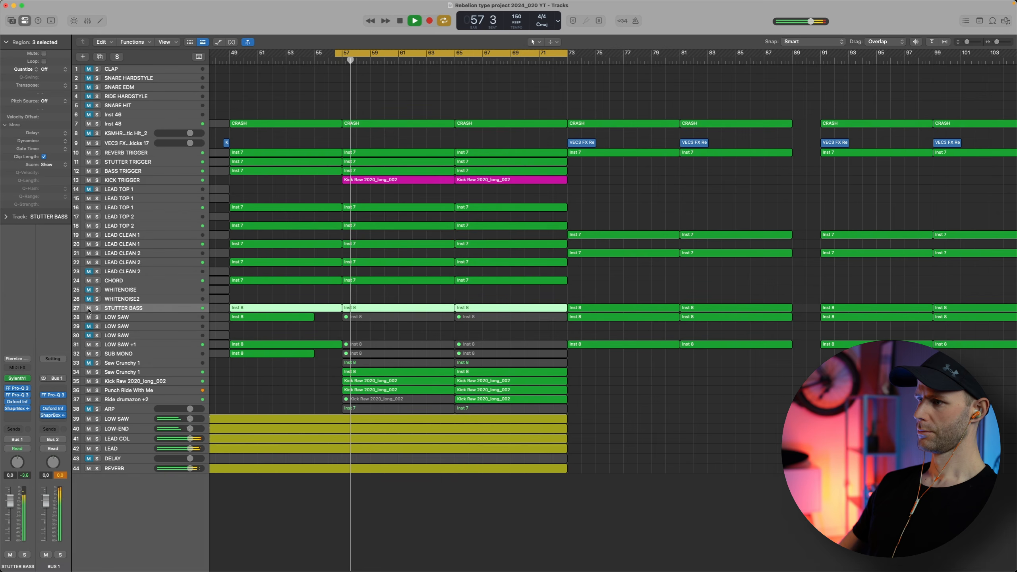
pyautogui.click(89, 308)
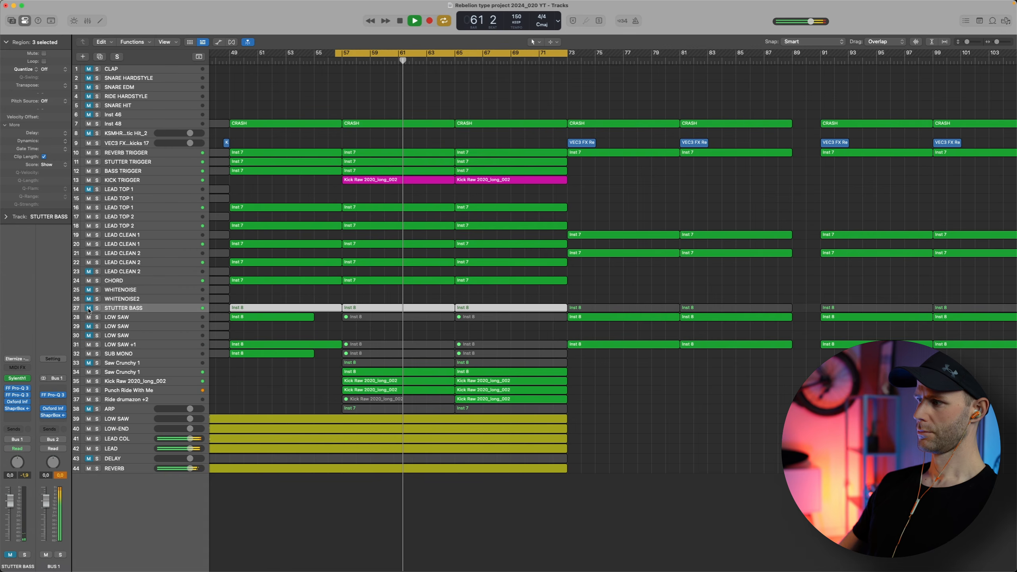
pyautogui.click(89, 308)
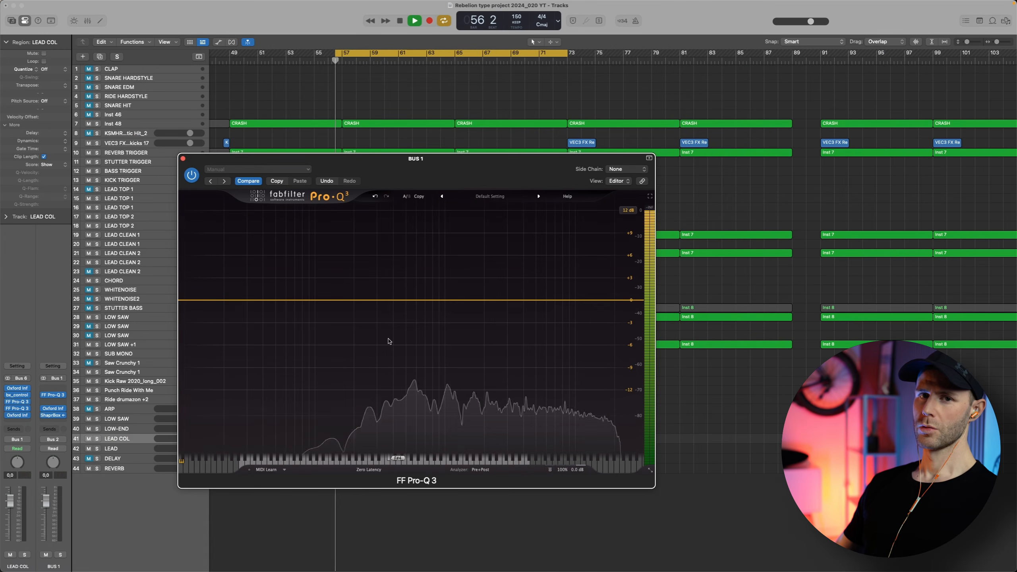
# - Add a low-cut band at about 352 Hz with a 72 dB/oct slope to the Pro-Q 3 on BUS 1
pyautogui.click(189, 300)
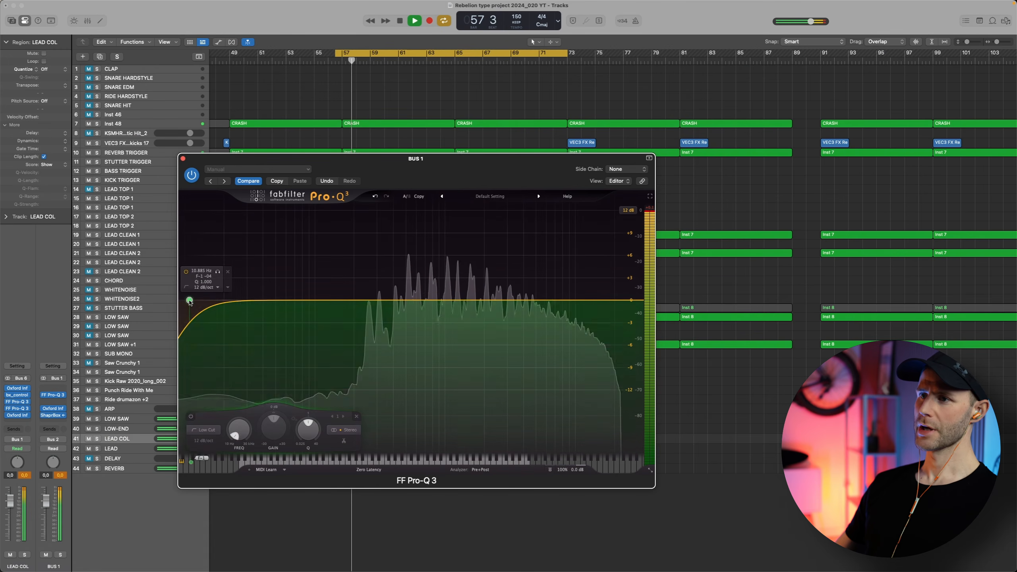
pyautogui.moveTo(189, 300); pyautogui.dragTo(386, 300)
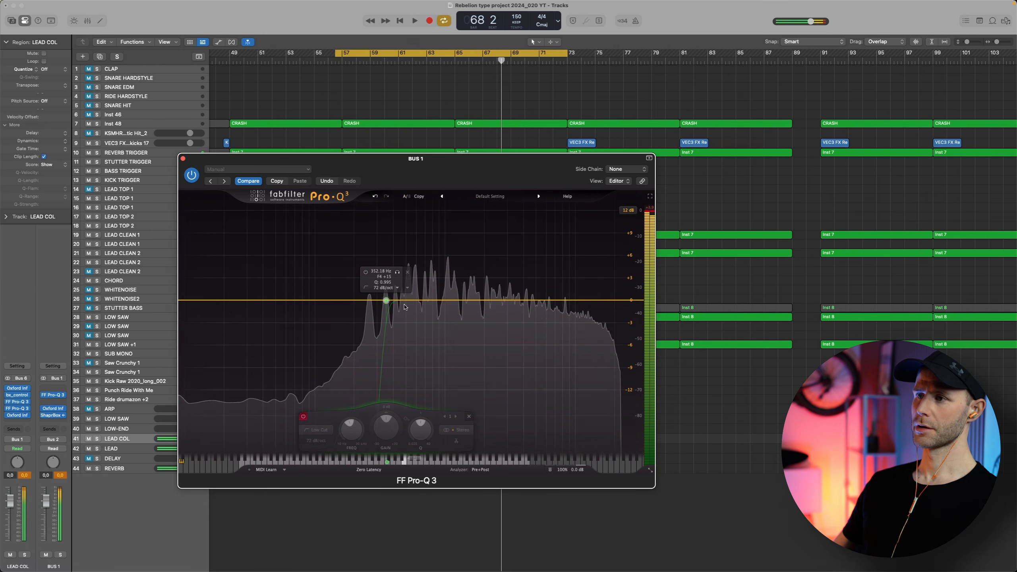
# - Play the loop and compare the BUS 1 sound with the low-cut band bypassed and enabled
pyautogui.press('space')
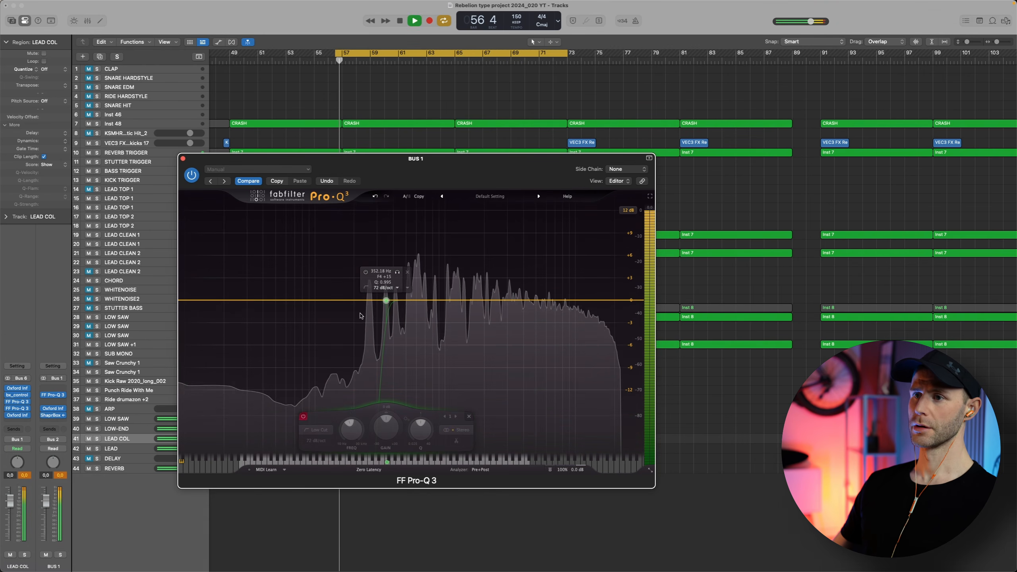
pyautogui.press('space')
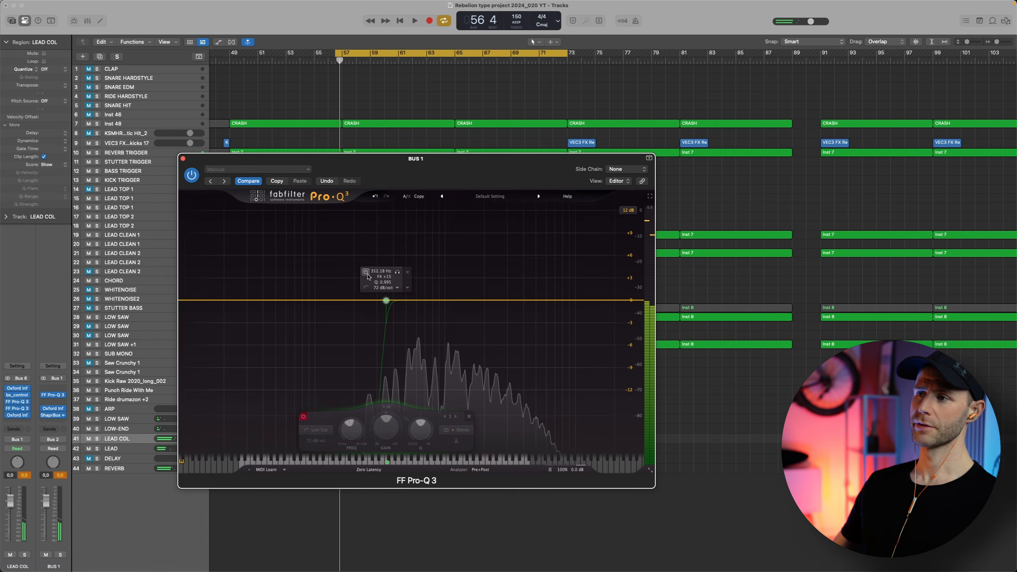
pyautogui.click(367, 273)
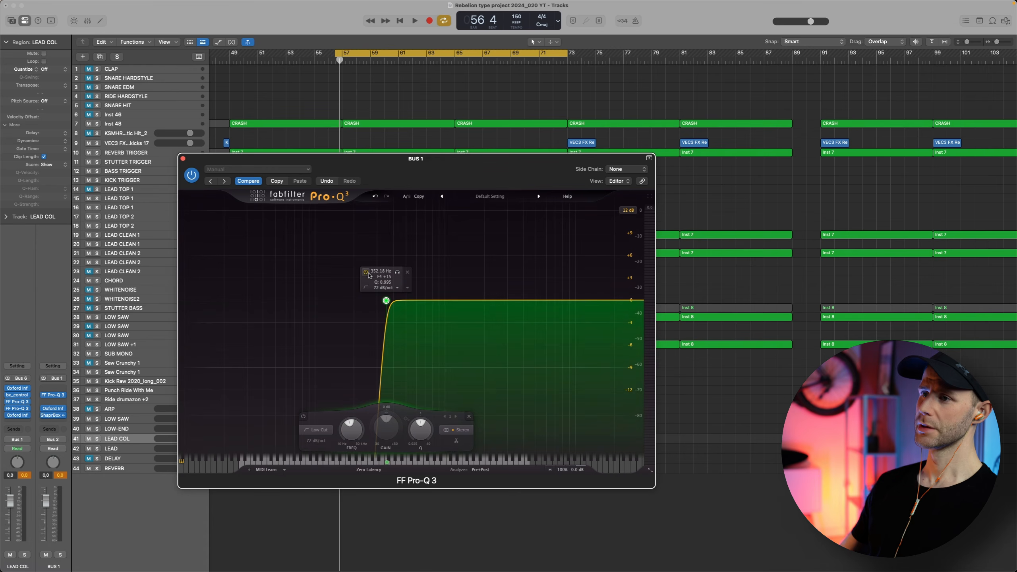
pyautogui.click(367, 273)
pyautogui.press('space')
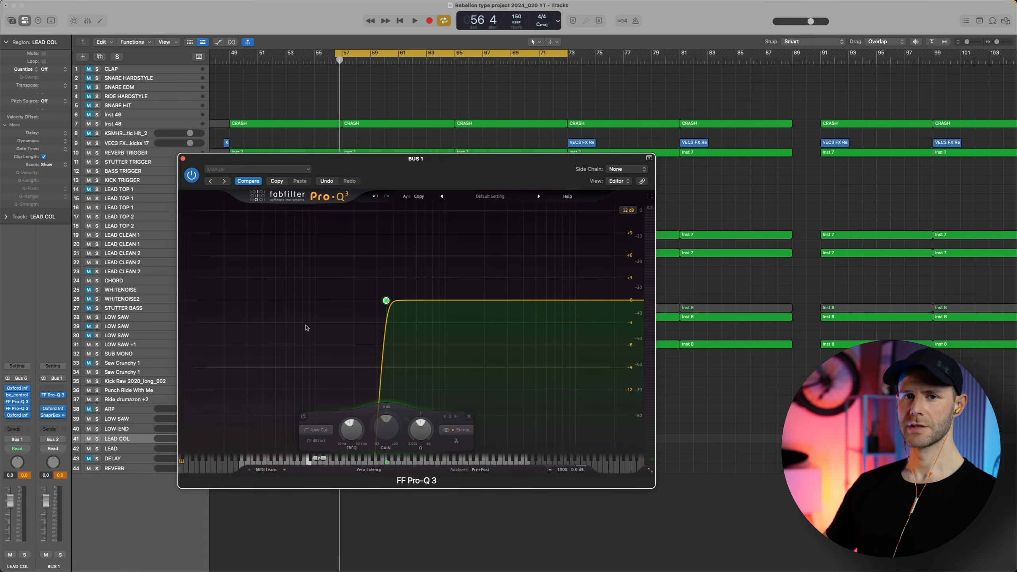
pyautogui.keyDown('alt'); pyautogui.click(386, 300); pyautogui.keyUp('alt')
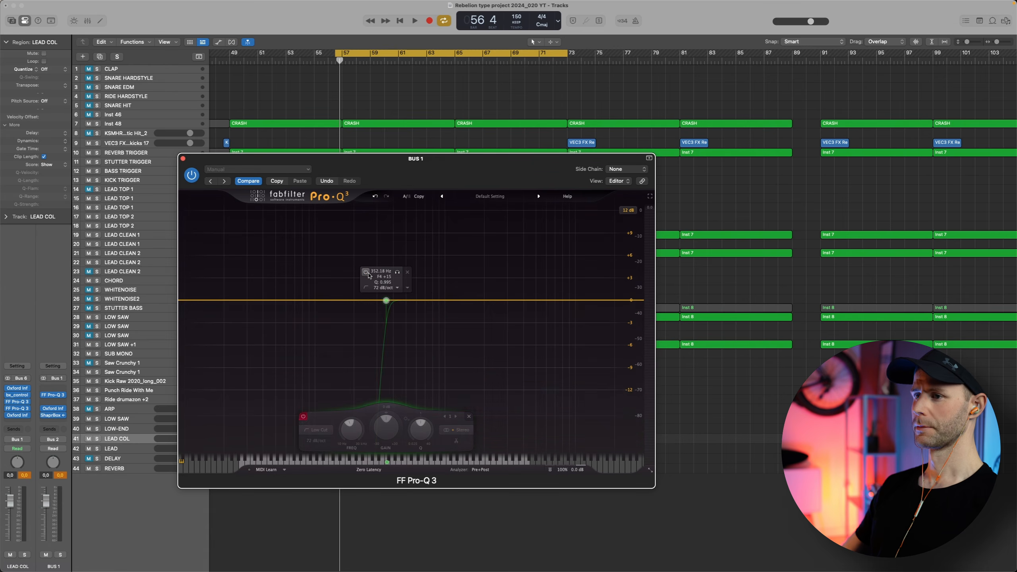
pyautogui.press('space')
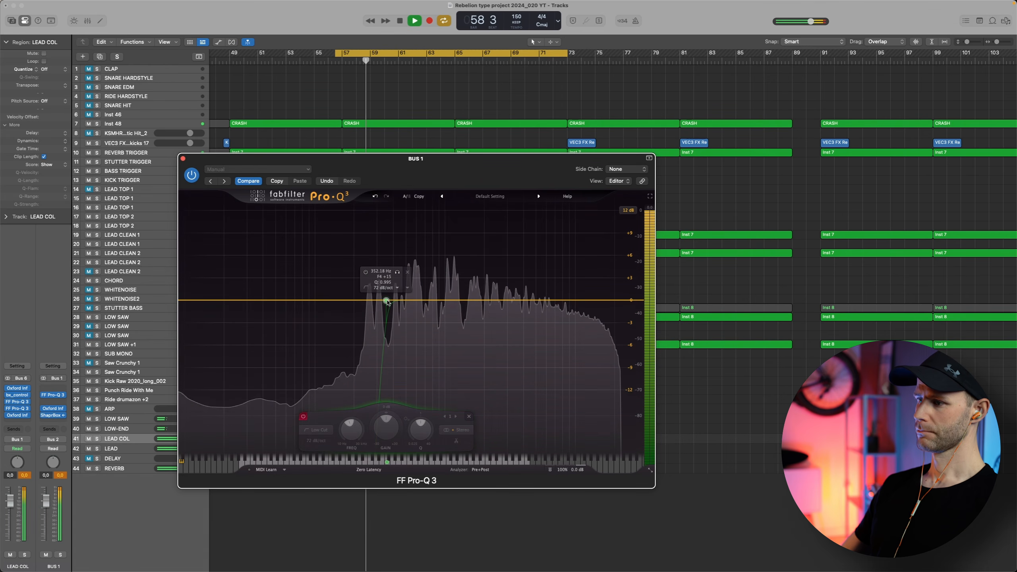
pyautogui.click(366, 273)
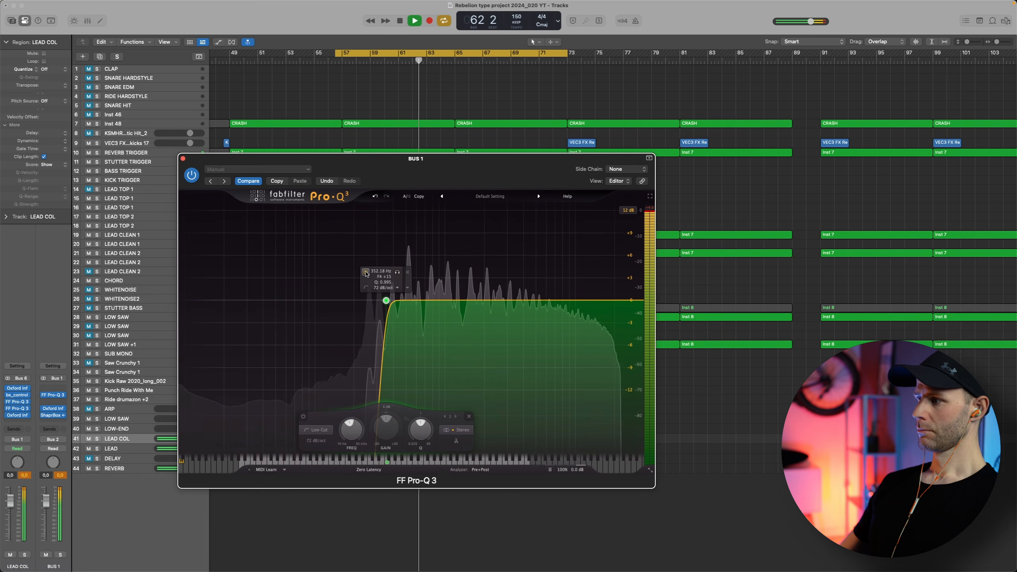
pyautogui.click(365, 273)
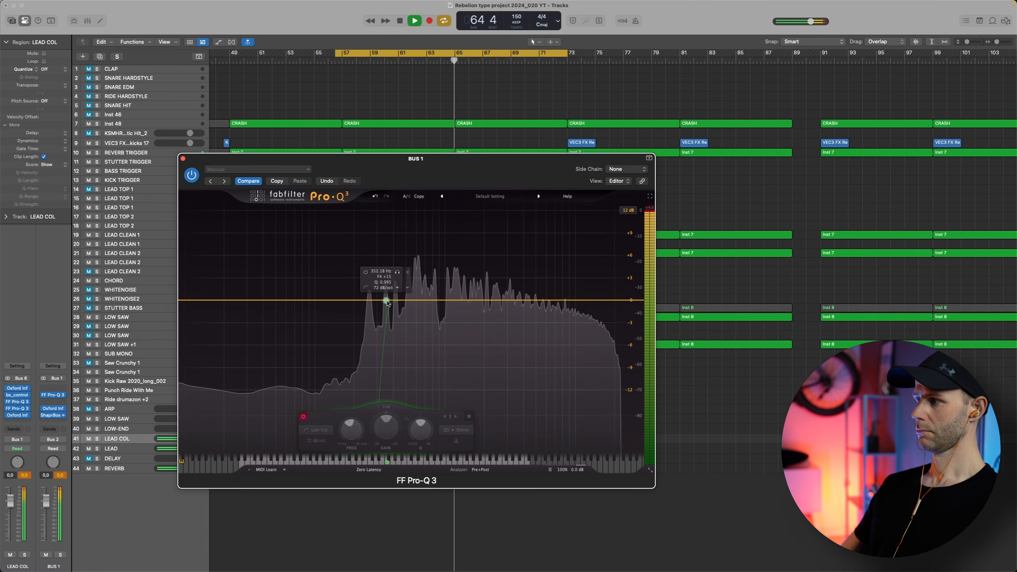
# - Lower the low-cut frequency to about 322 Hz, comparing the sound with the band bypassed and enabled
pyautogui.click(360, 273)
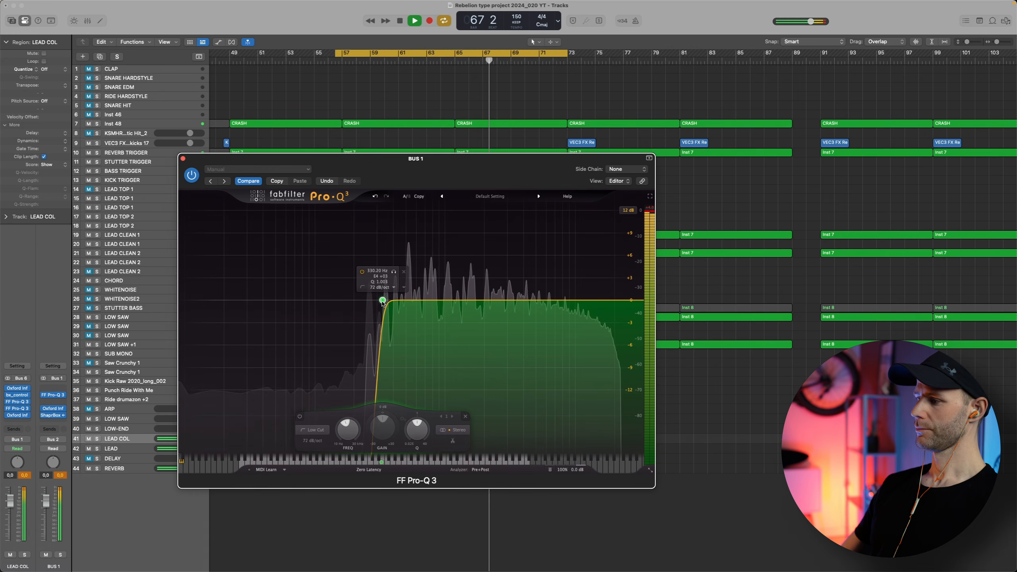
pyautogui.click(363, 273)
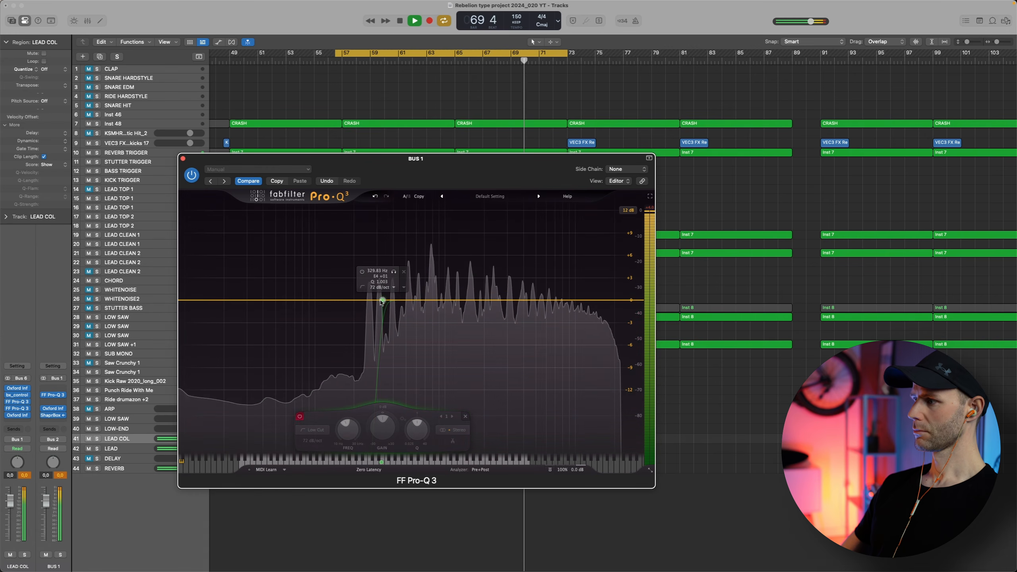
pyautogui.moveTo(383, 301); pyautogui.dragTo(381, 301)
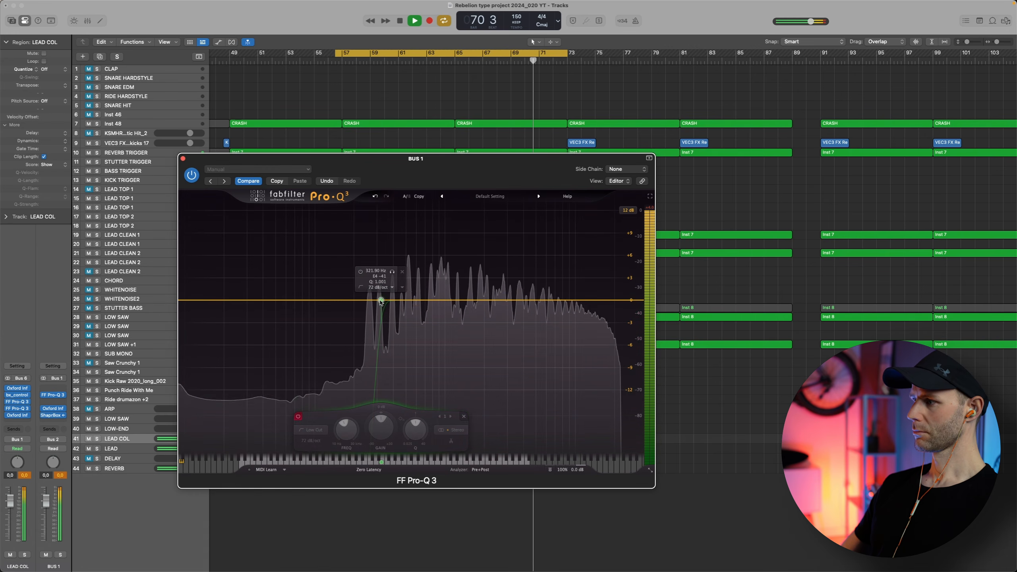
pyautogui.click(361, 272)
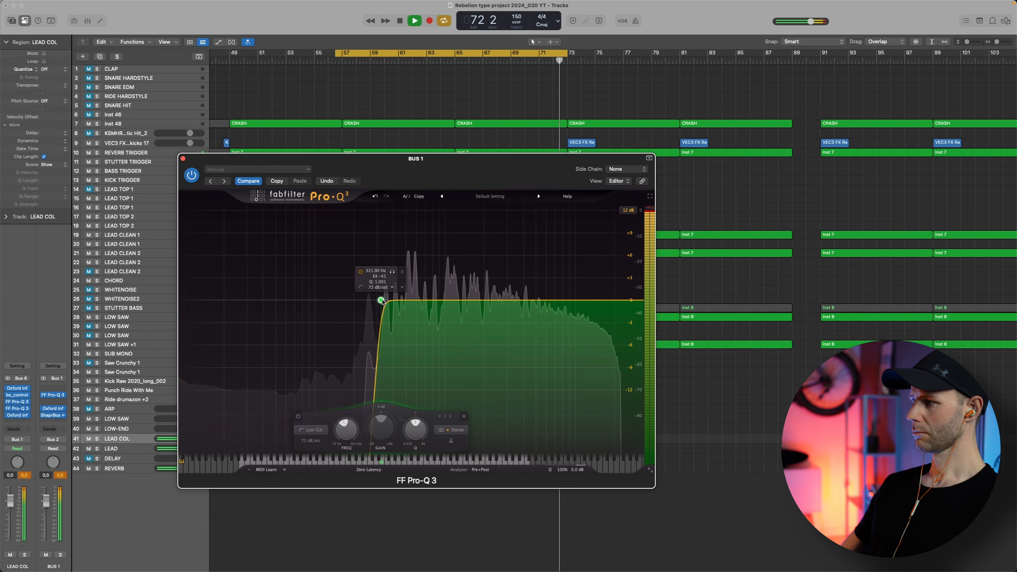
# - Turn the low-cut band into a low shelf at about 275 Hz with -30 dB gain and compare it bypassed and enabled
pyautogui.moveTo(381, 301); pyautogui.dragTo(375, 329)
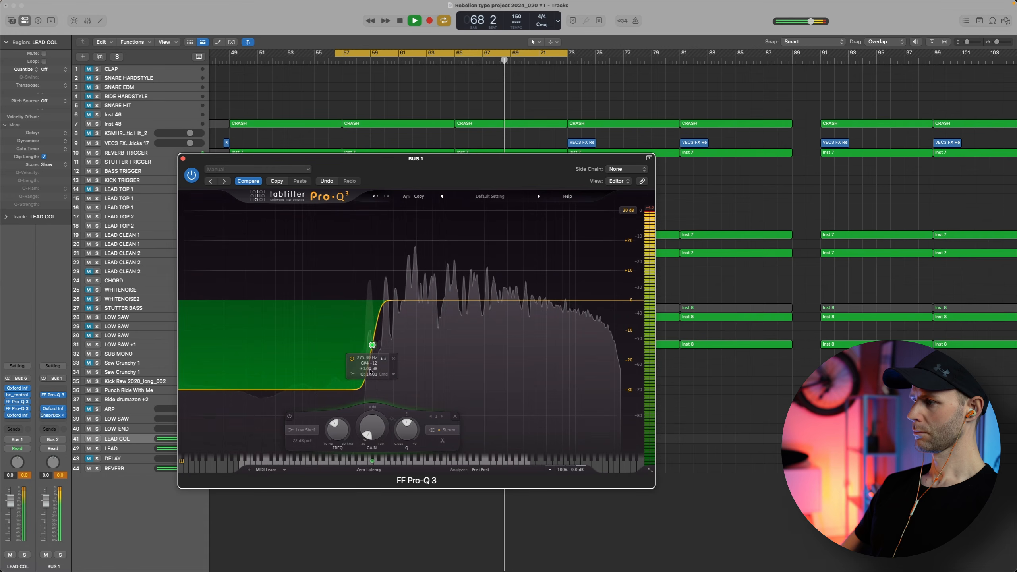
pyautogui.click(351, 360)
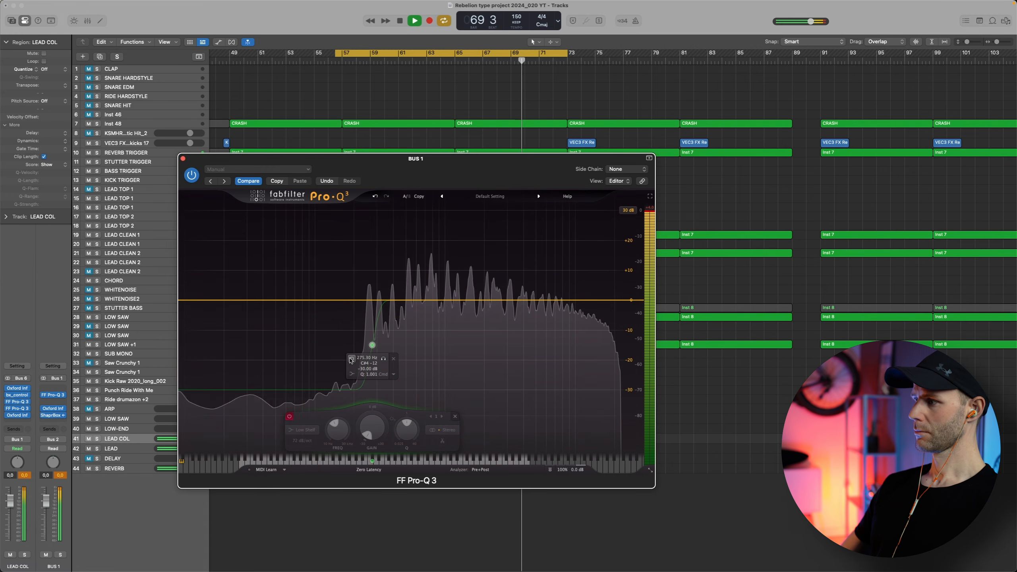
pyautogui.click(351, 360)
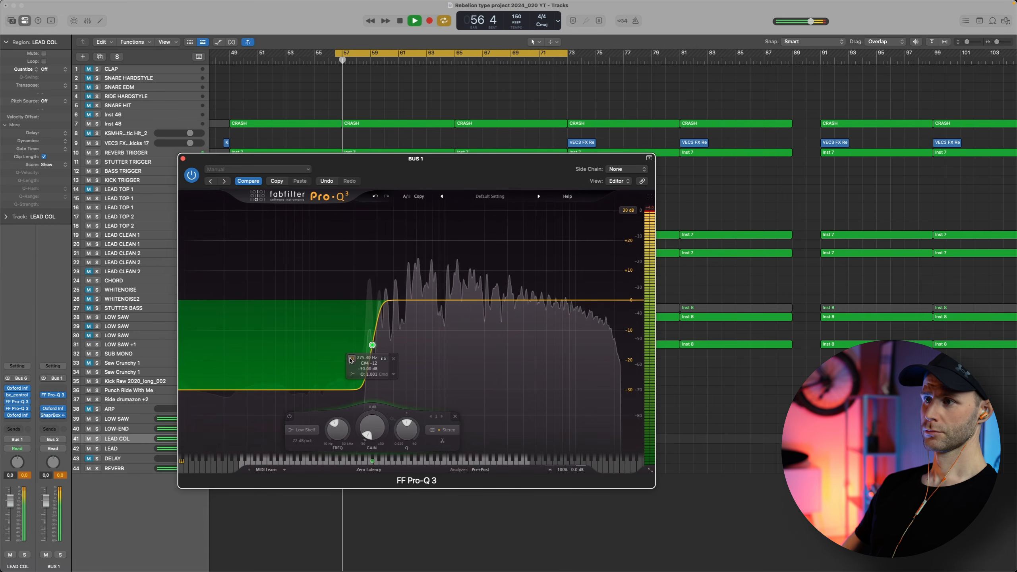
pyautogui.click(351, 359)
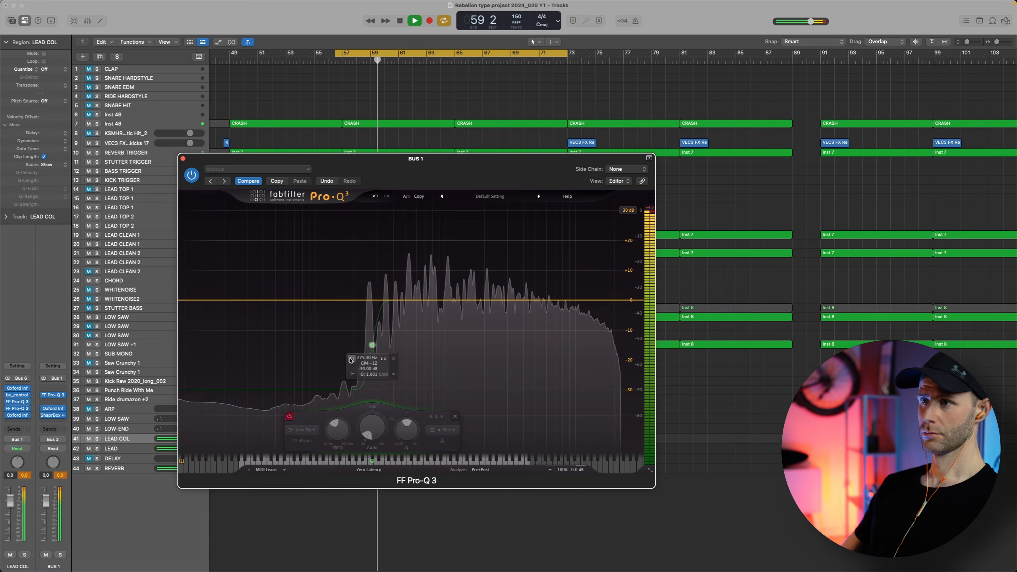
pyautogui.click(351, 360)
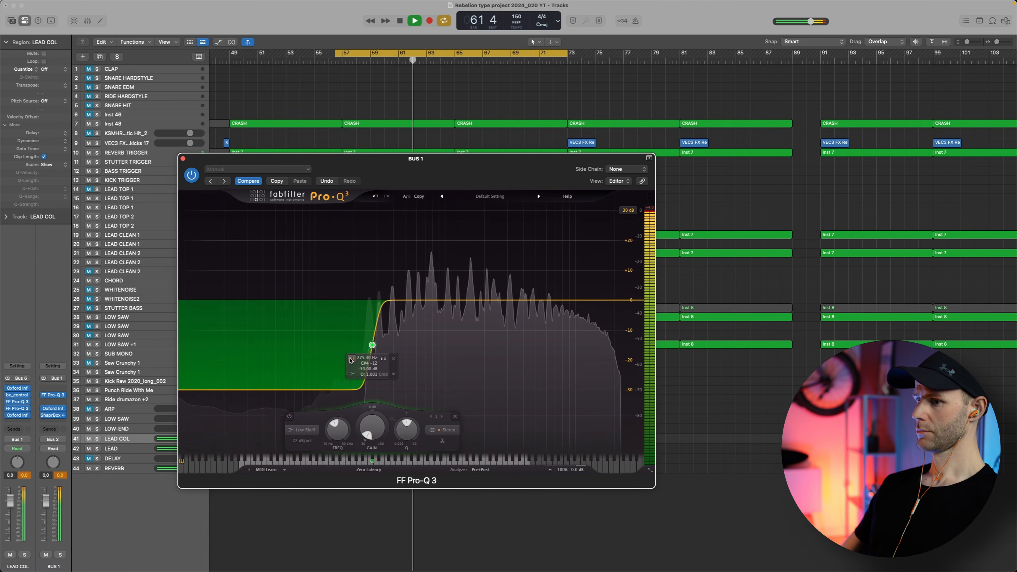
pyautogui.click(351, 359)
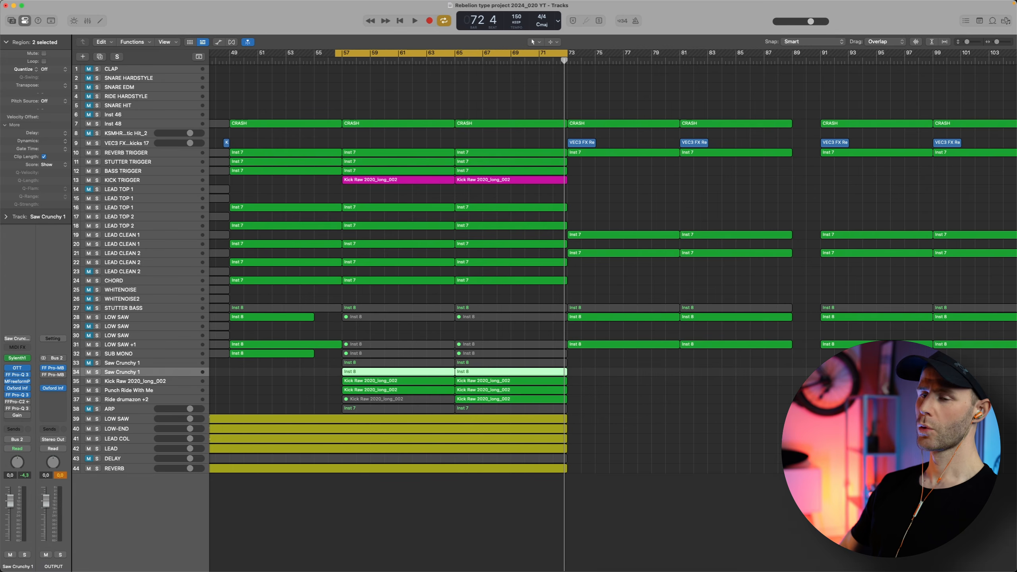
# - Solo the Saw Crunchy 1 layer on track 34 and play the loop from bar 57 to hear it alone
pyautogui.press('s')
pyautogui.press('space')
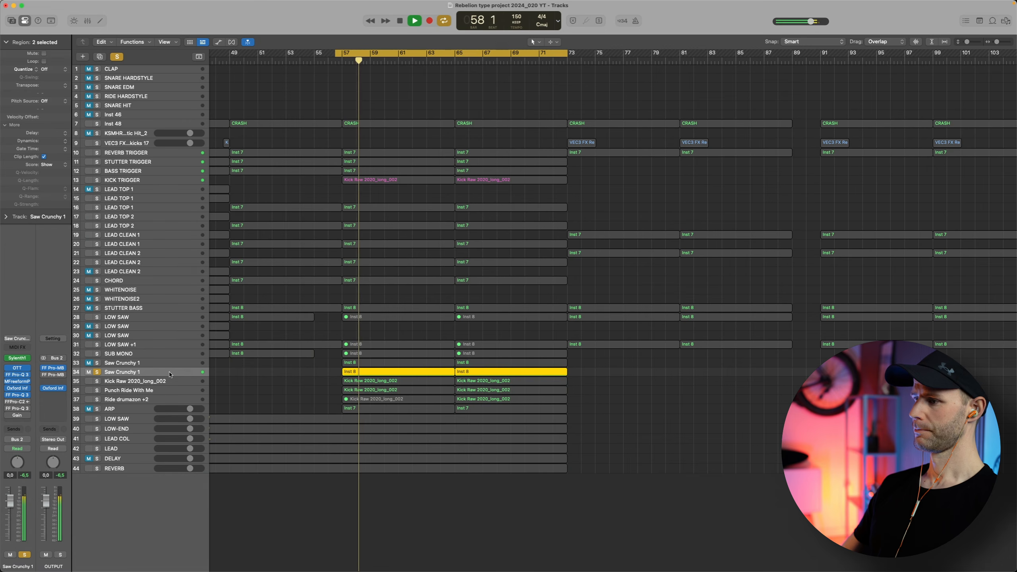
pyautogui.scroll(5, 340, 384)
pyautogui.hscroll(3, 340, 384)
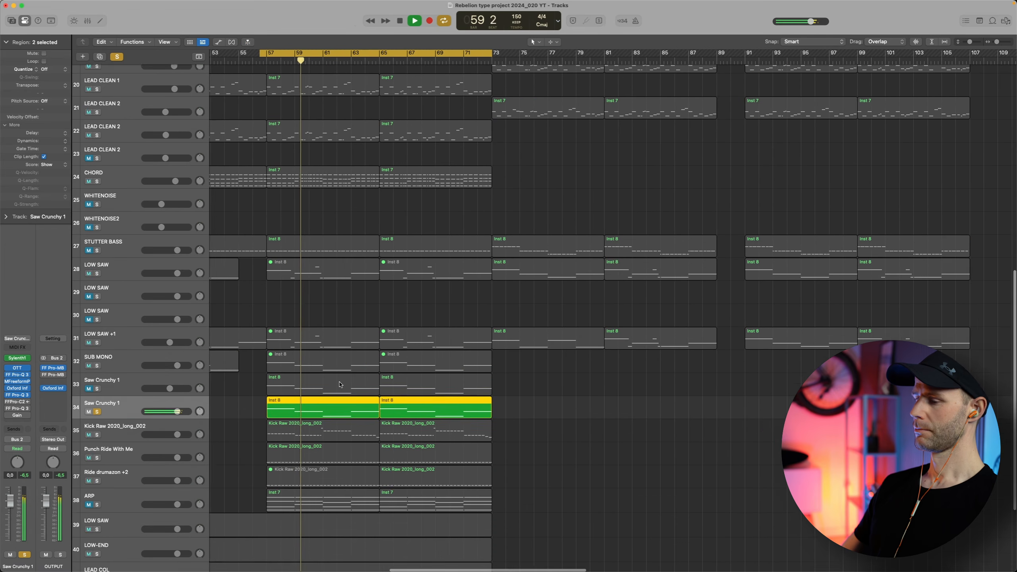
pyautogui.scroll(-2, 338, 384)
pyautogui.hscroll(-1, 339, 384)
pyautogui.scroll(-1, 339, 384)
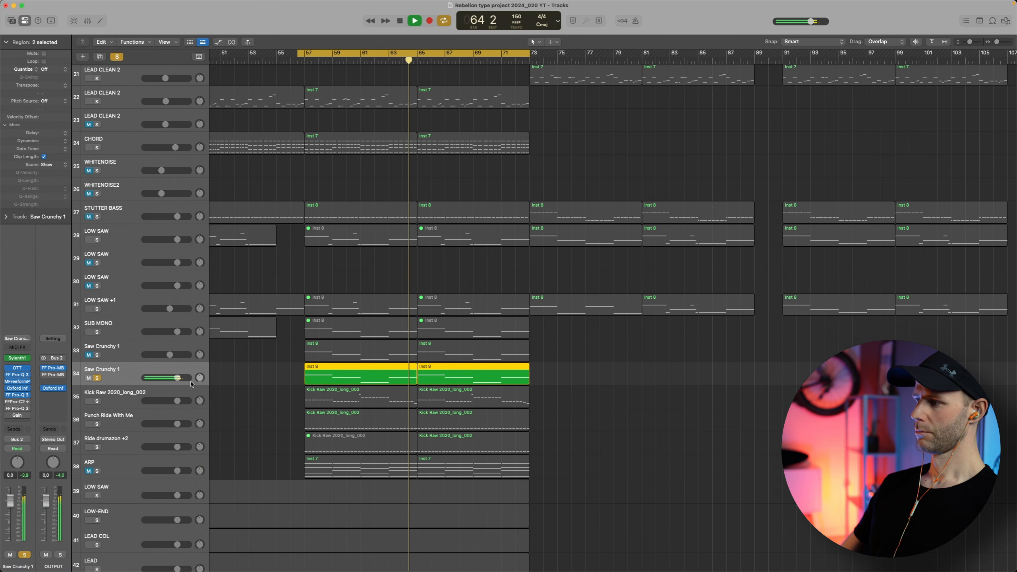
pyautogui.press('space')
# - Unsolo Saw Crunchy 1 on track 34 and play the full mix, comparing it with that layer muted and unmuted
pyautogui.press('s')
pyautogui.press('space')
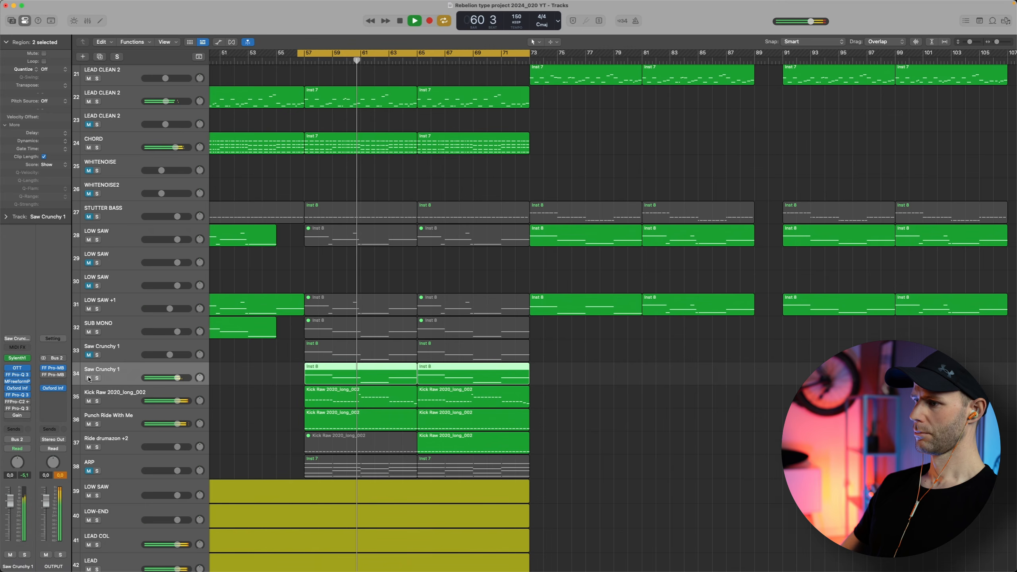
pyautogui.click(89, 379)
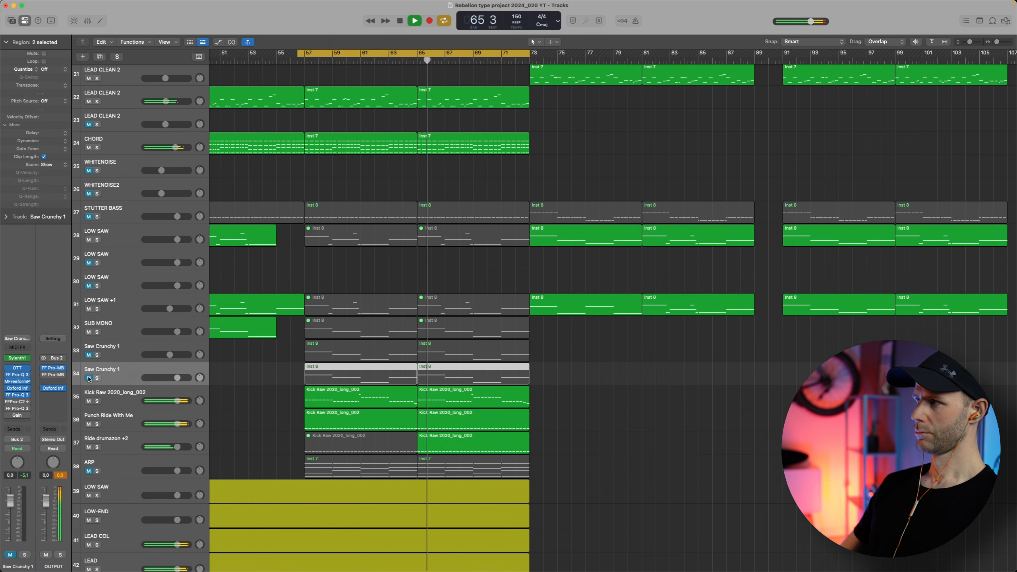
pyautogui.click(88, 378)
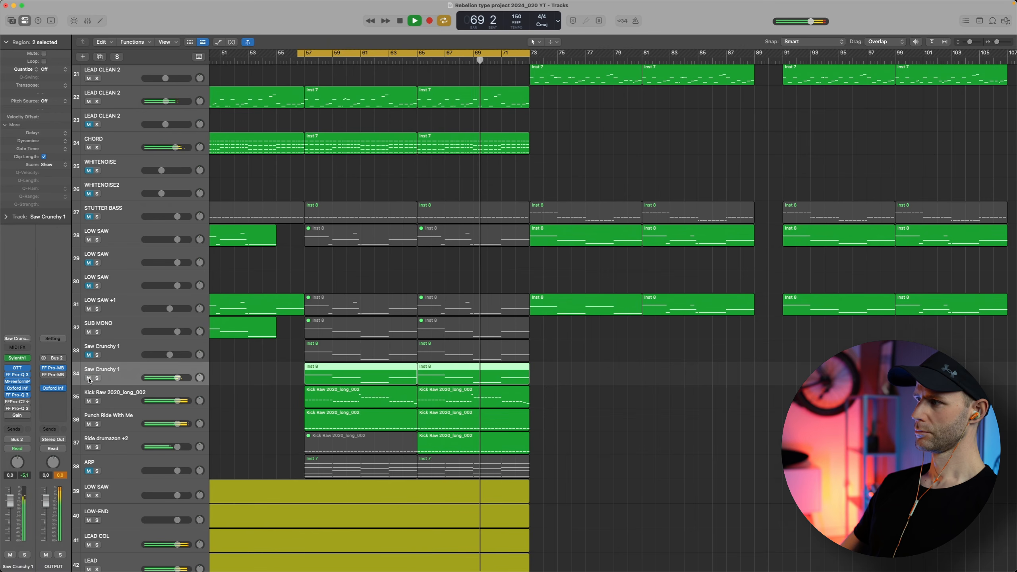
pyautogui.click(89, 378)
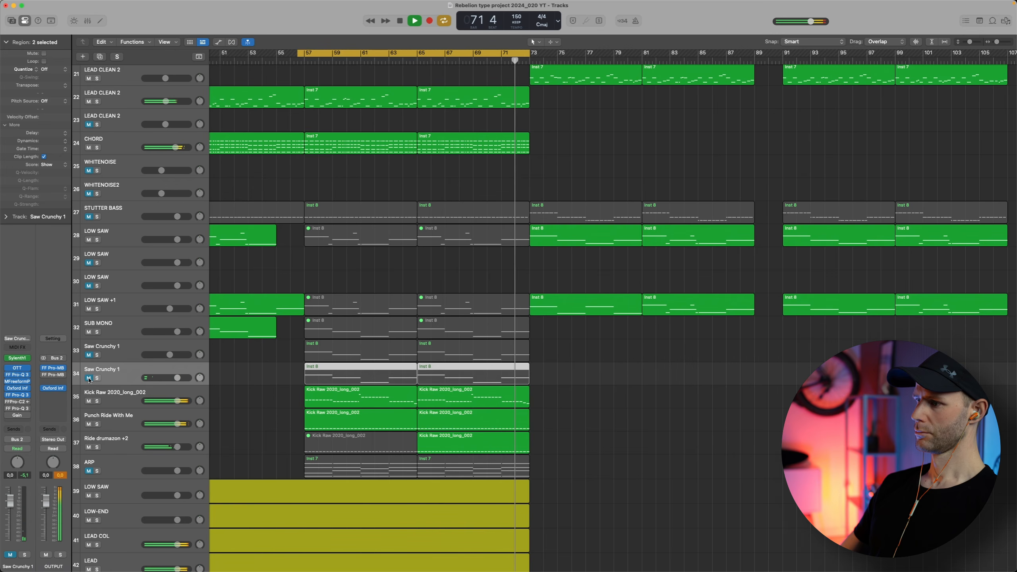
pyautogui.click(89, 378)
# - Briefly solo Saw Crunchy 1 on track 34 during playback, then compare the full mix with it muted and unmuted again
pyautogui.click(97, 378)
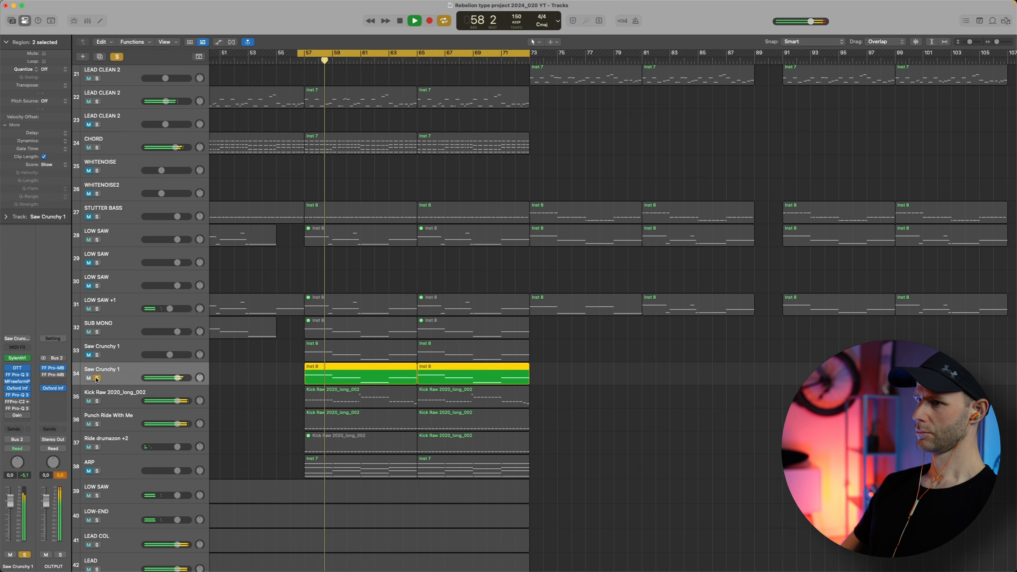
pyautogui.click(97, 378)
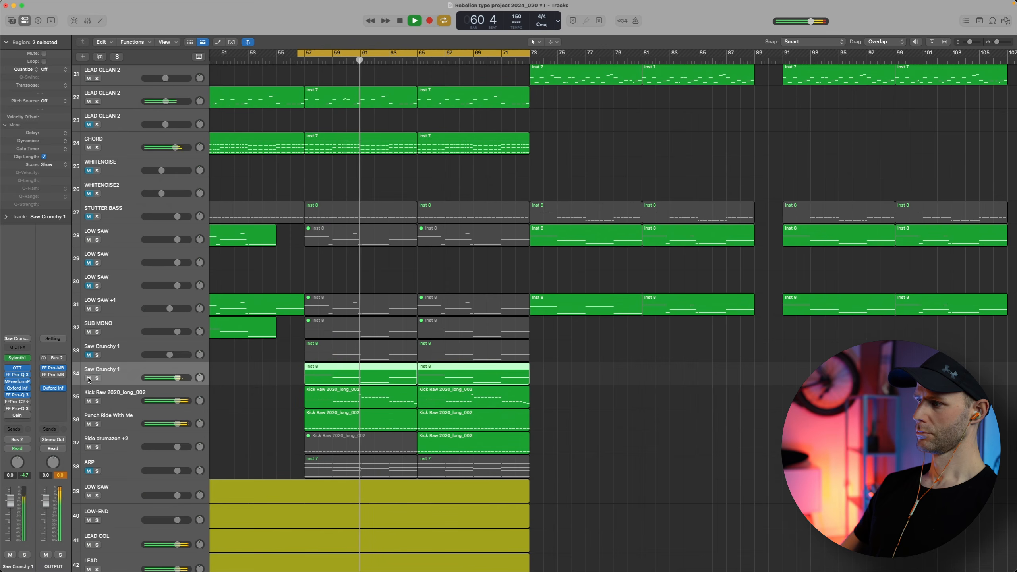
pyautogui.click(89, 378)
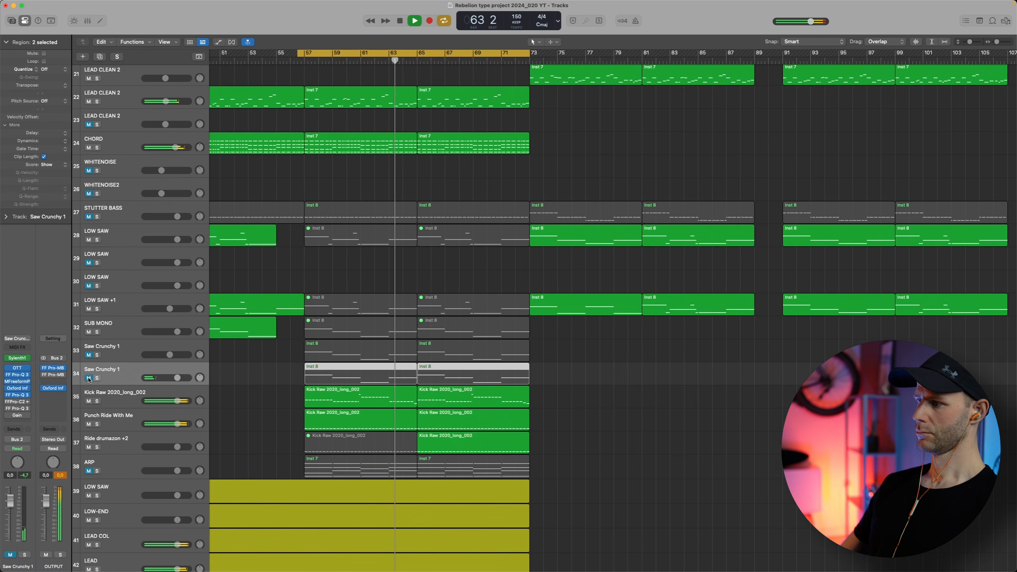
pyautogui.click(88, 378)
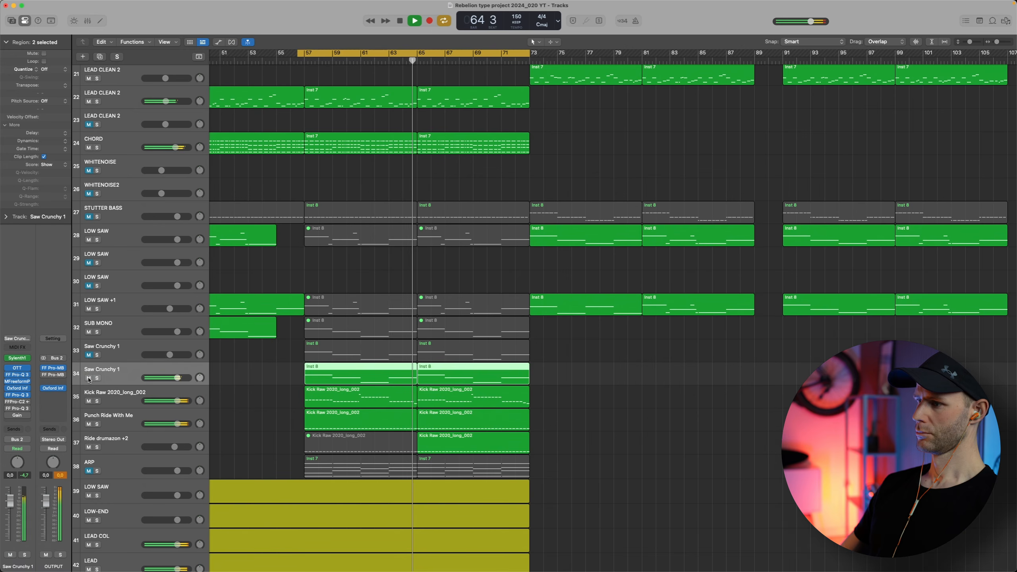